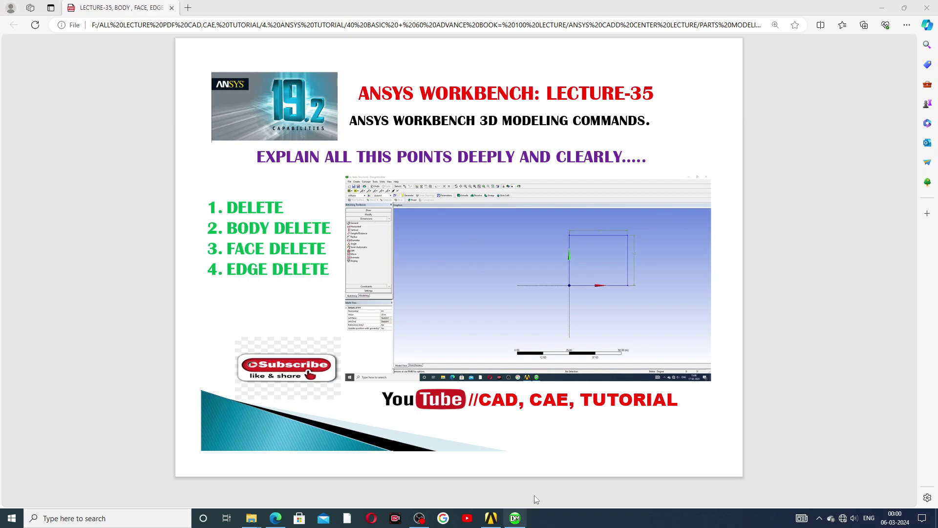
- Start a new sketch on the XYPlane, viewed head-on
click(516, 517)
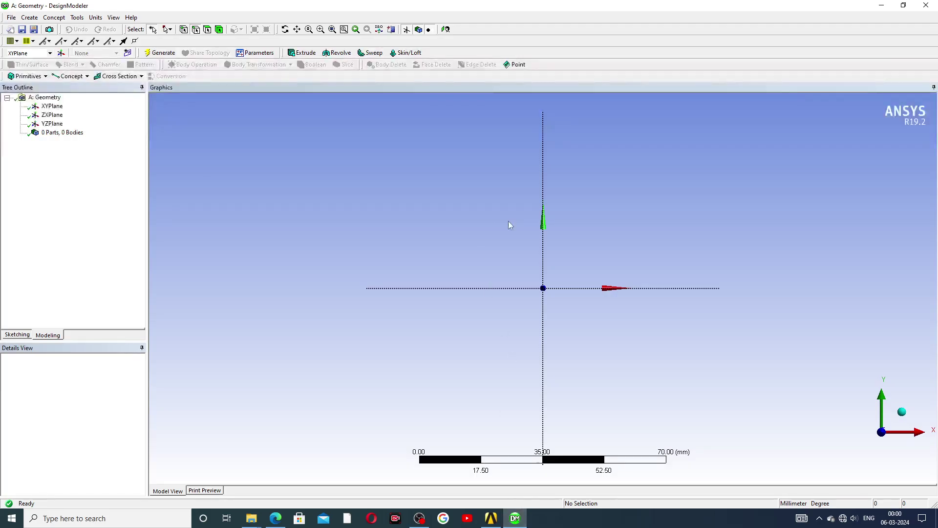
click(57, 107)
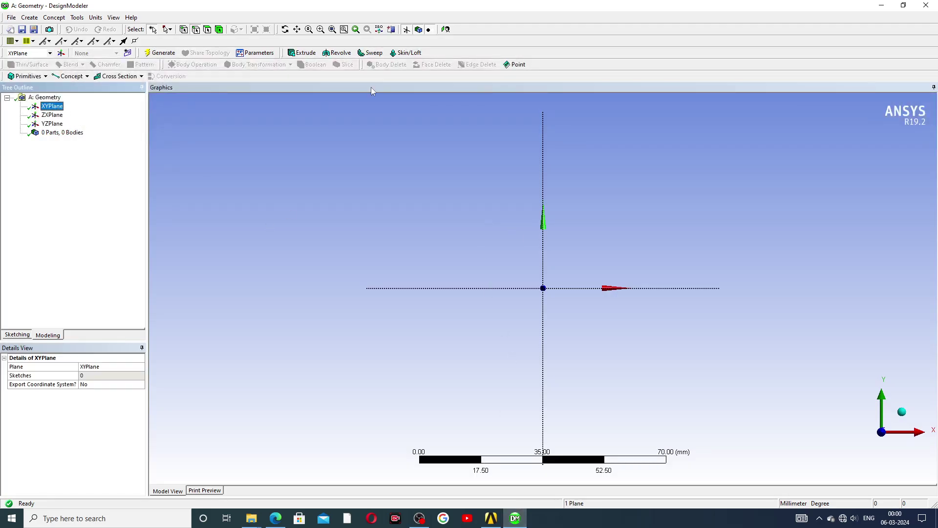
click(446, 30)
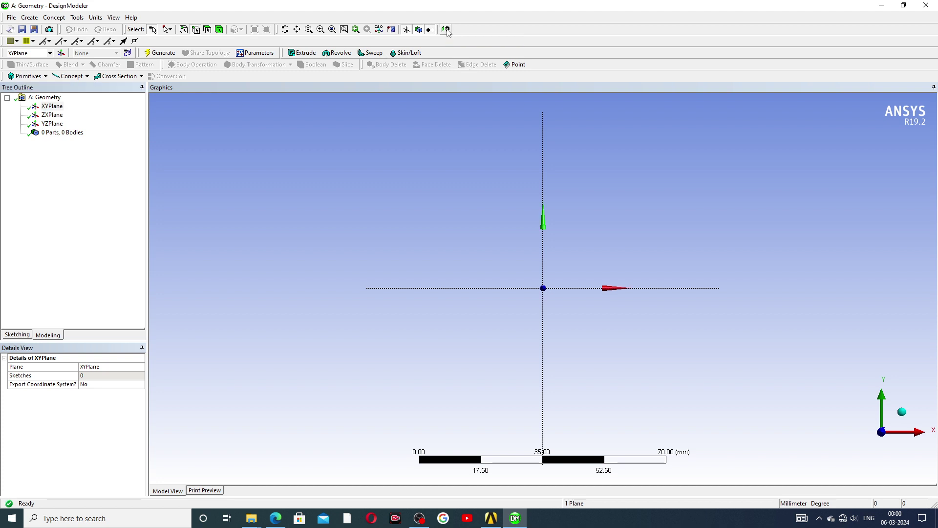
click(14, 336)
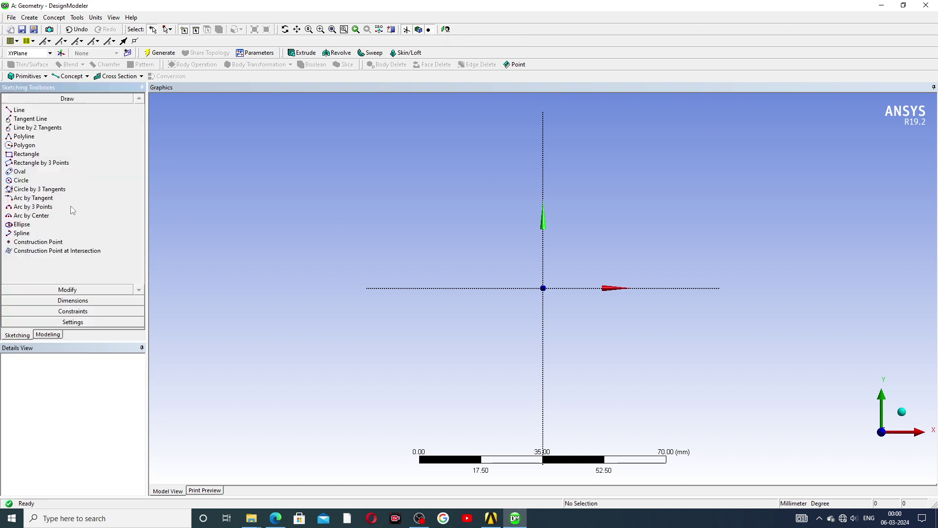
- Draw a rectangle with its bottom edge on the X axis, right of the origin
click(28, 154)
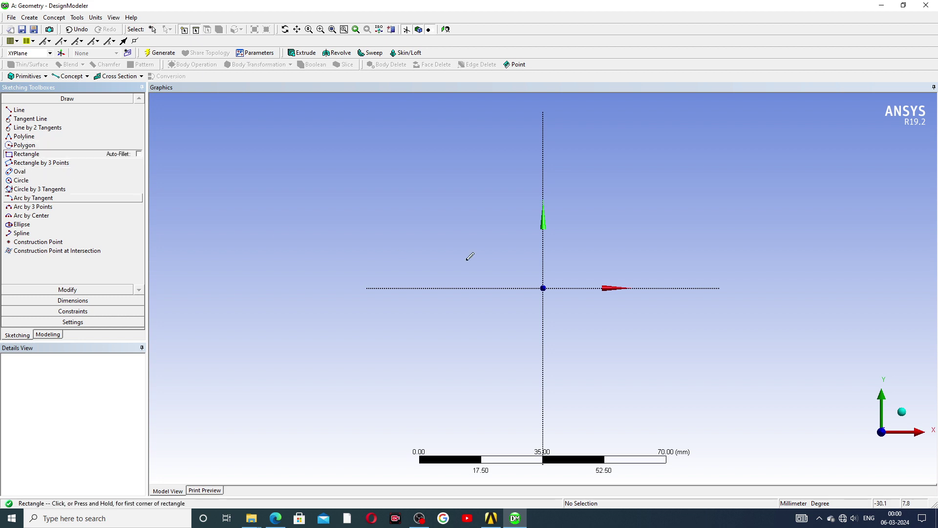
click(591, 288)
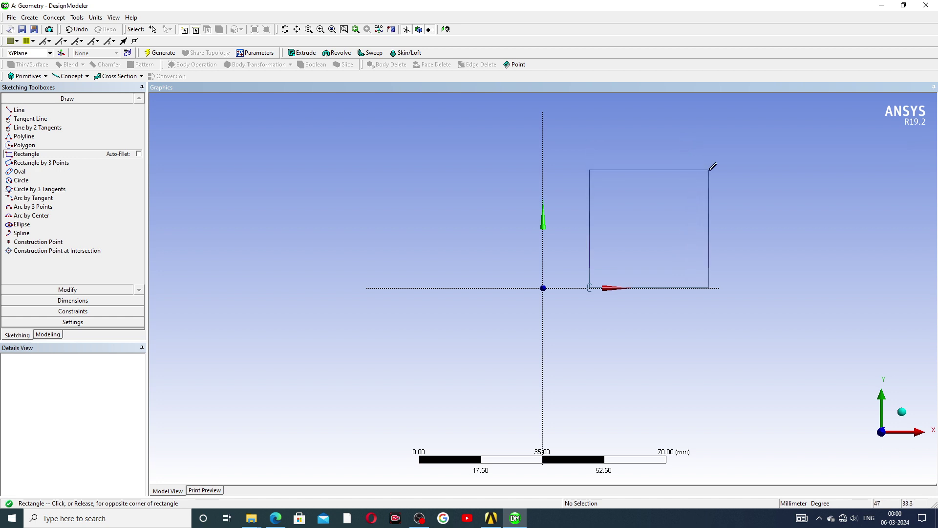
click(733, 161)
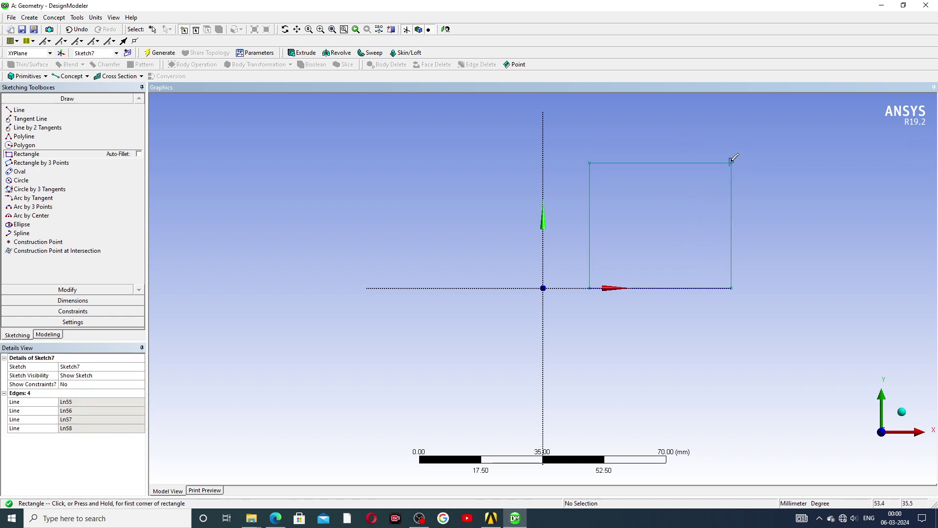
click(302, 53)
- Set Extrude6's FD1 depth to 50 mm and generate the solid block
mouse_move(679, 248)
middle_down()
mouse_move(617, 256)
mouse_move(587, 313)
mouse_move(587, 289)
middle_up()
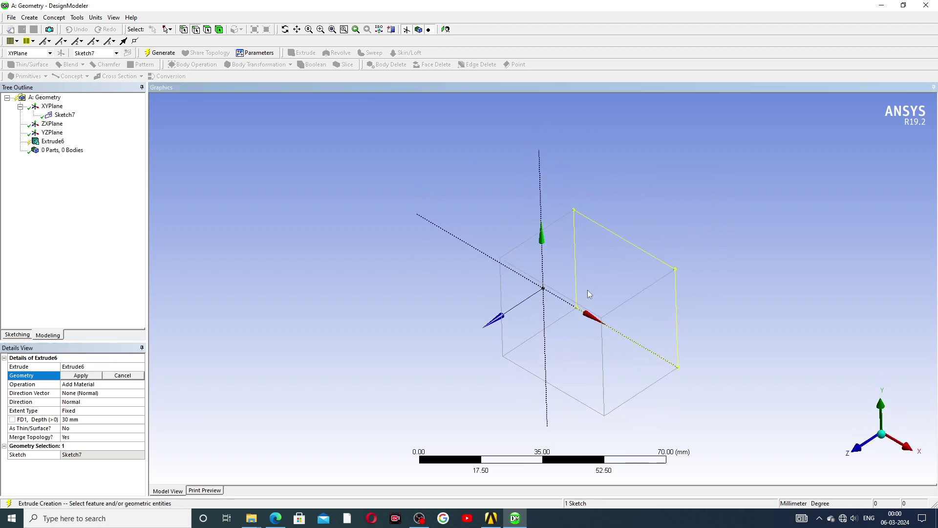
click(78, 419)
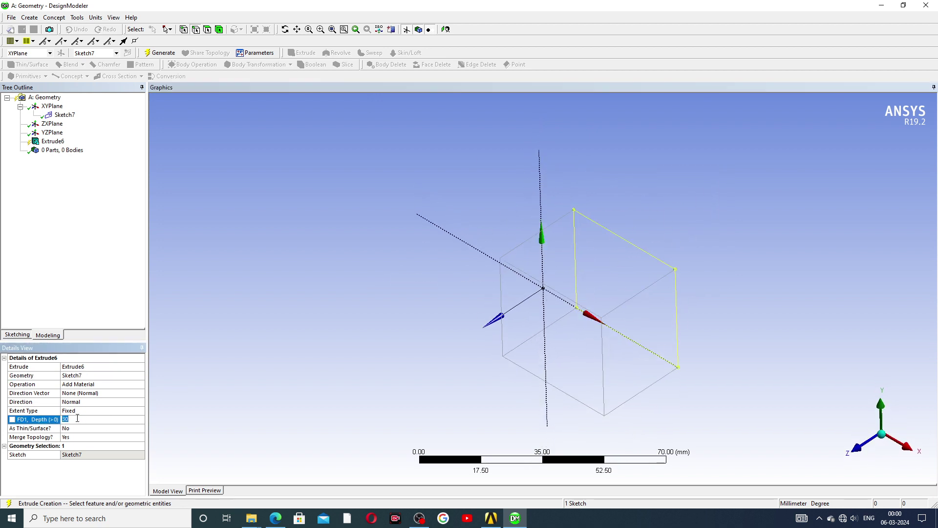
text(50)
key(Return)
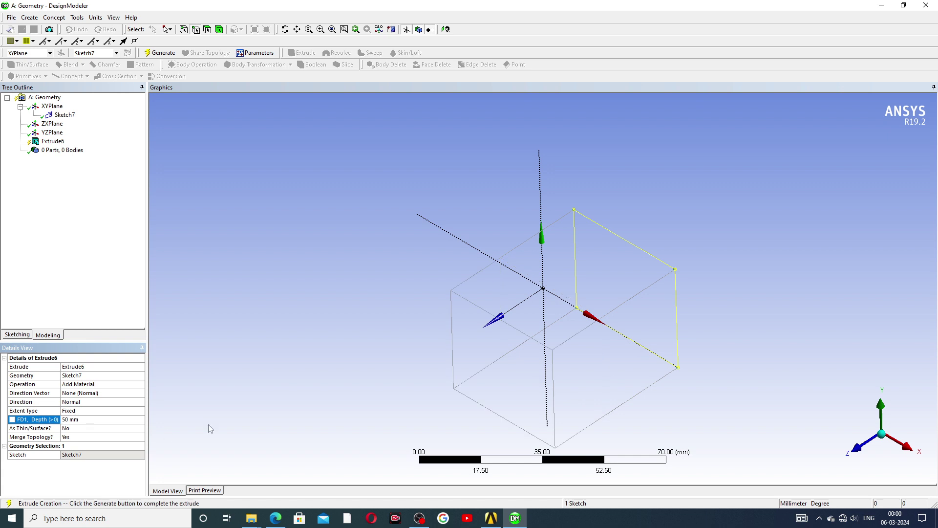
scroll(332, 384, down, 1)
scroll(374, 366, down, 1)
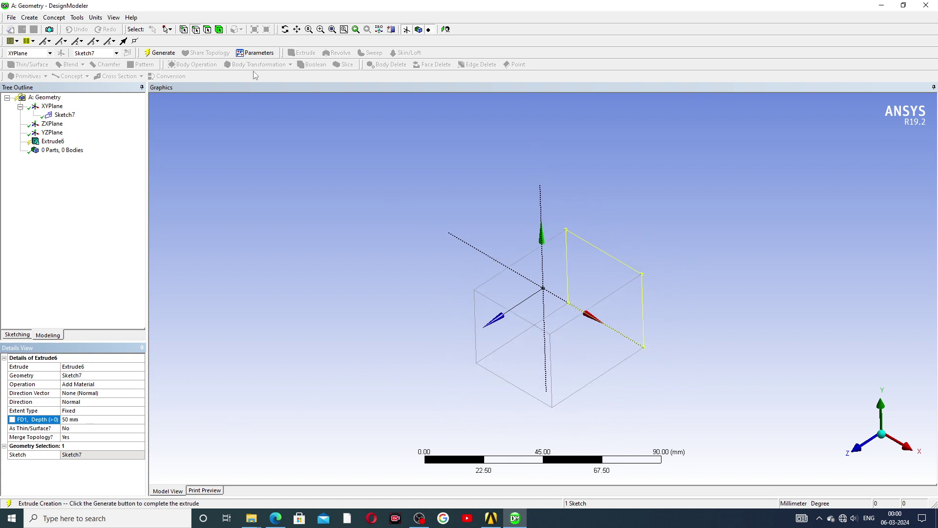
click(161, 53)
mouse_move(356, 193)
middle_down()
mouse_move(442, 264)
mouse_move(471, 266)
mouse_move(708, 189)
mouse_move(675, 192)
mouse_move(611, 256)
mouse_move(568, 246)
mouse_move(613, 278)
middle_up()
scroll(557, 279, up, 2)
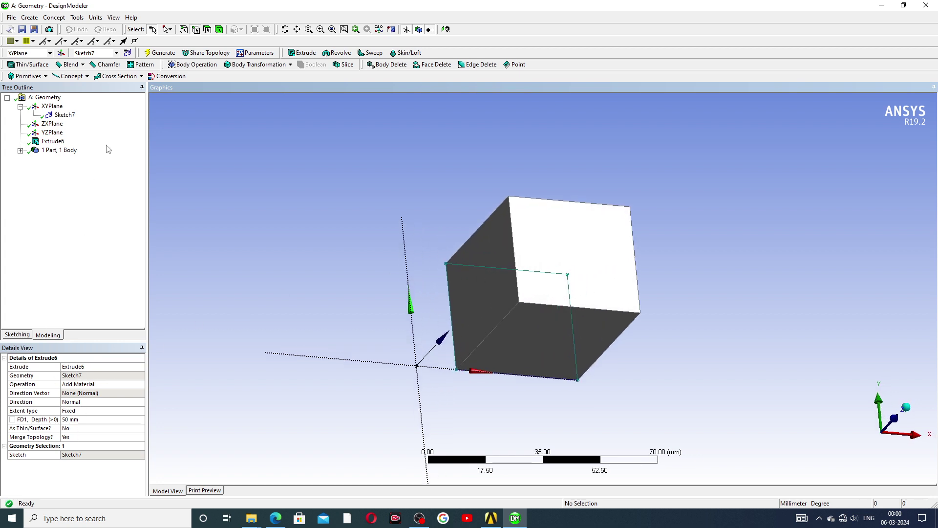
- Collapse the XYPlane branch and browse the Concept, Create and Tools menus
click(20, 106)
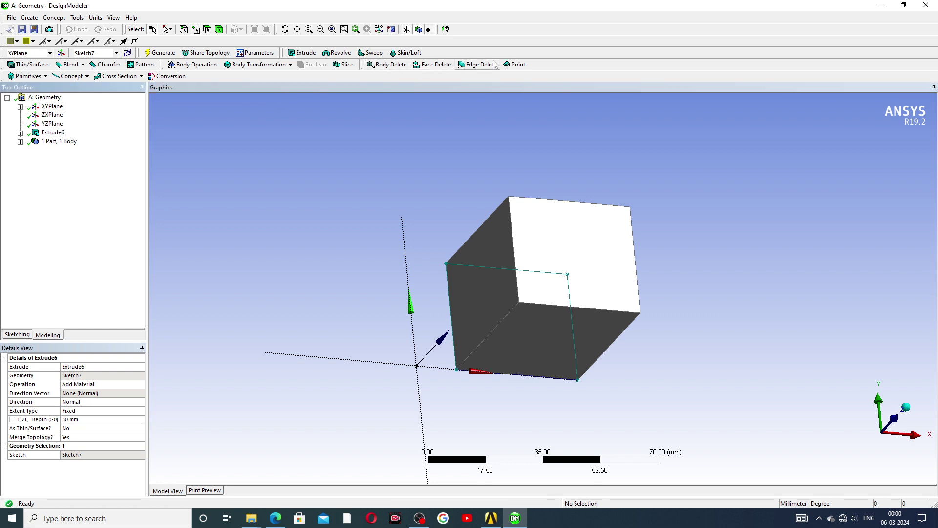
click(54, 17)
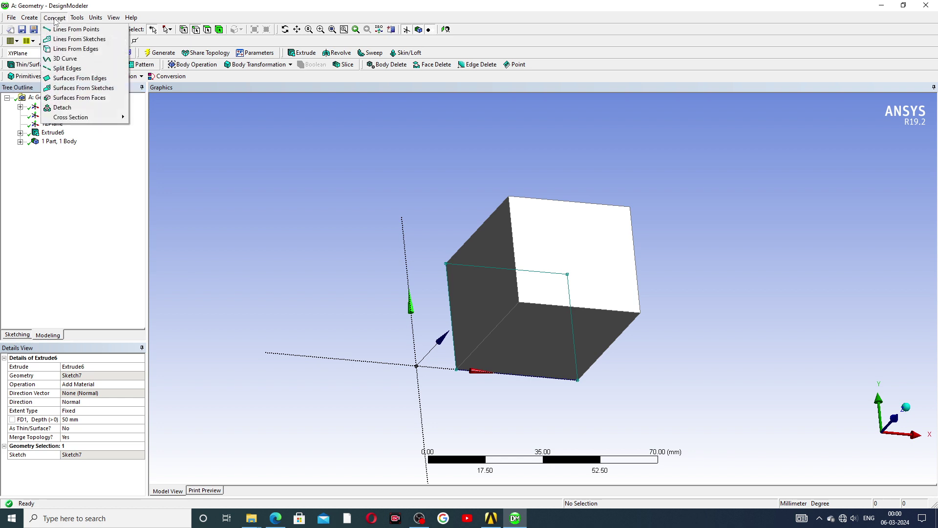
click(54, 18)
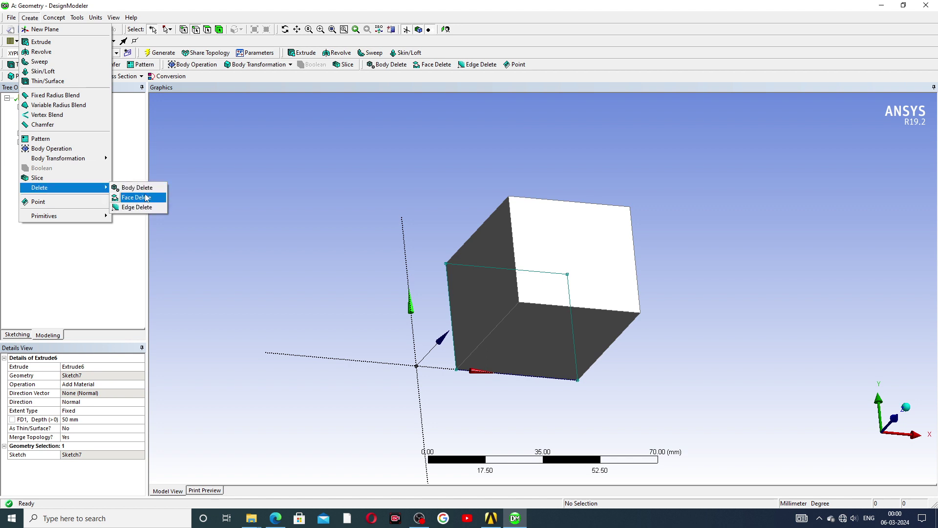
click(183, 148)
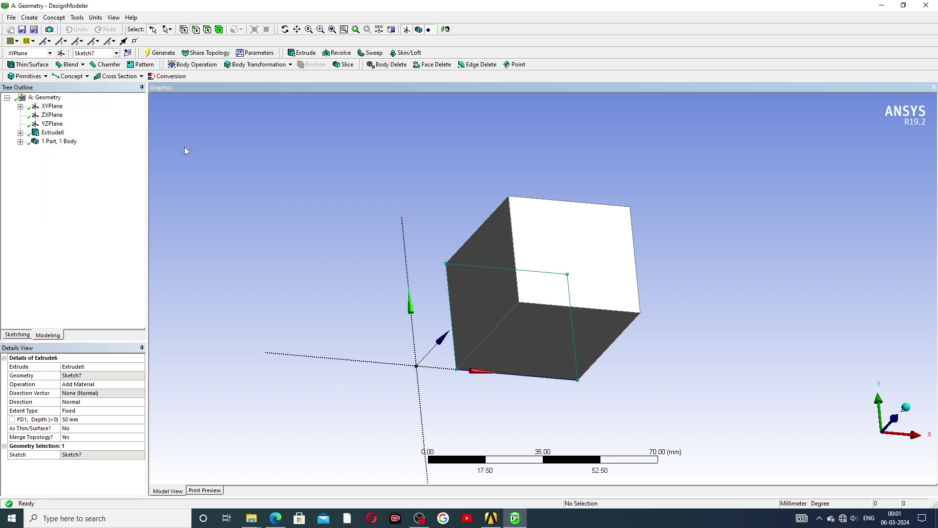
click(95, 19)
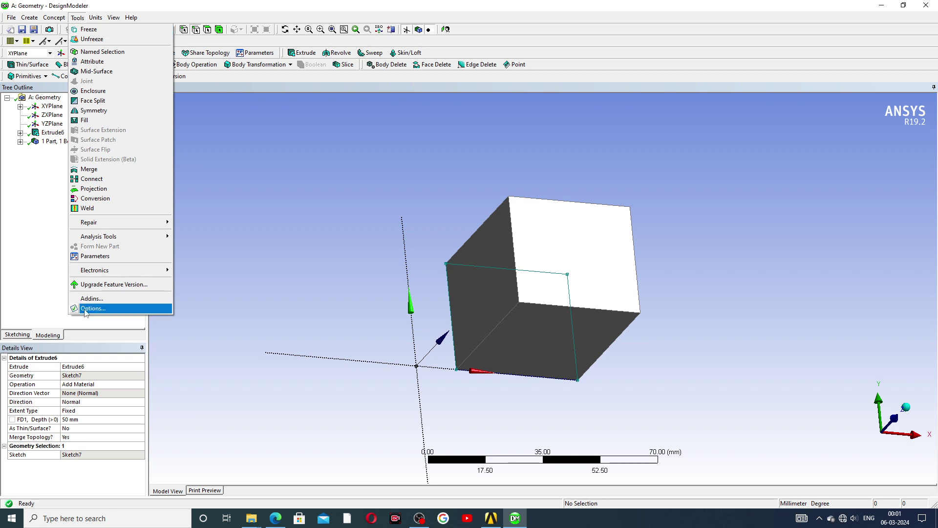
- Review DesignModeler Toolbars options for Body, Face and Edge Delete, then close Options
click(92, 309)
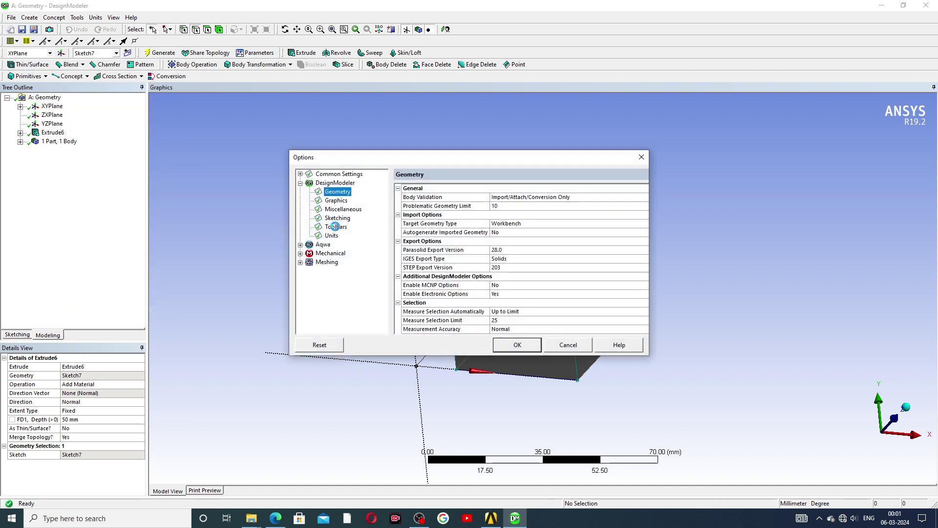
click(336, 227)
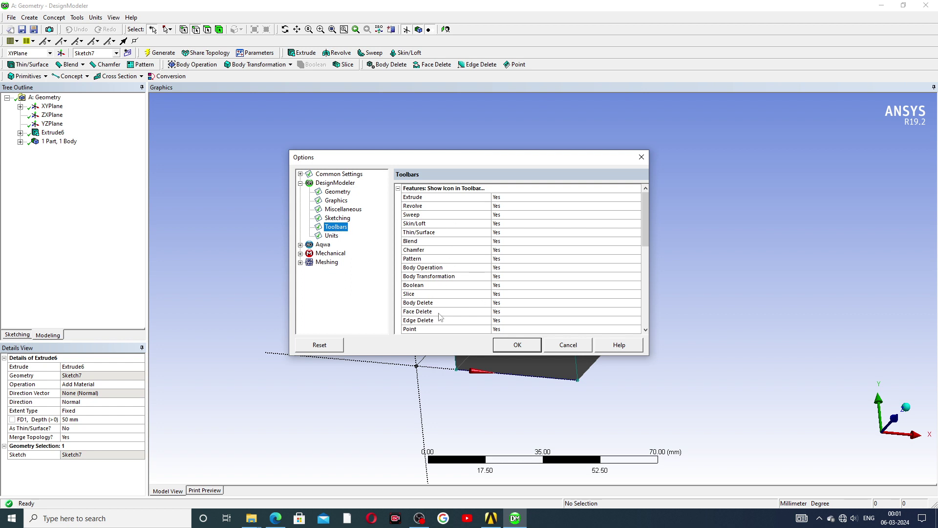
click(517, 345)
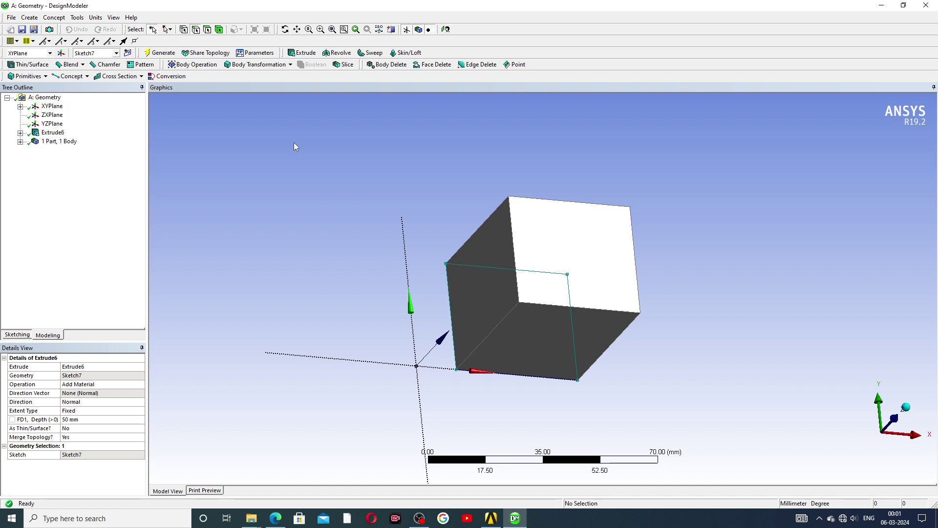
- Generate a Body Delete feature (BDelete2) on the box, leaving 0 bodies
click(391, 67)
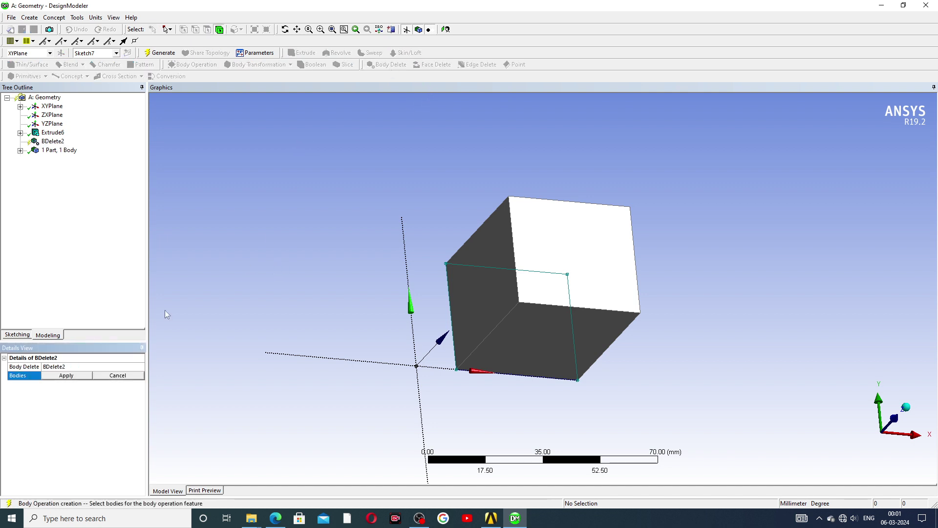
click(556, 250)
mouse_move(547, 360)
middle_down()
mouse_move(555, 304)
mouse_move(561, 338)
middle_up()
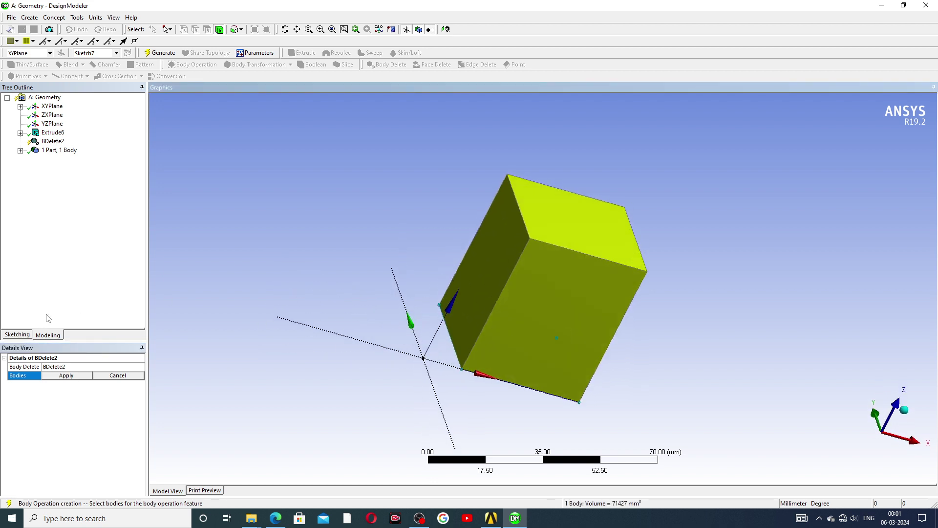
click(66, 376)
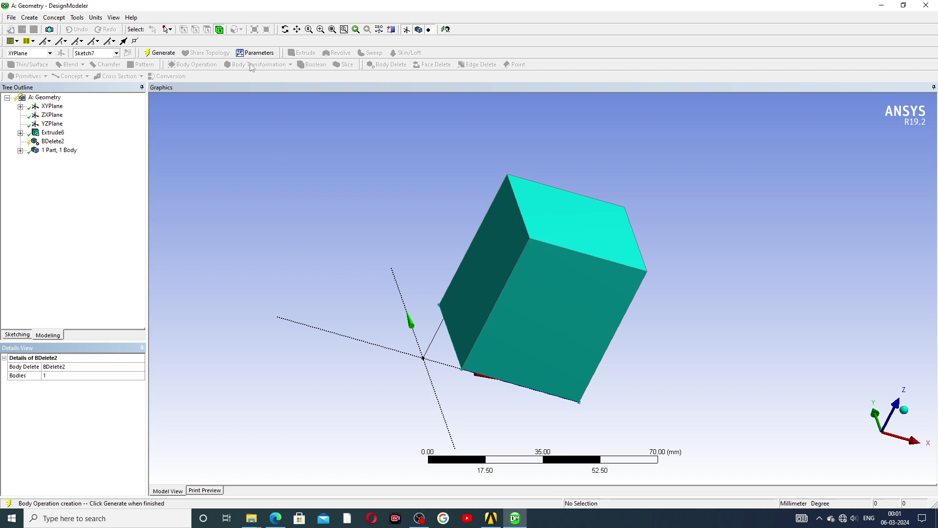
click(160, 53)
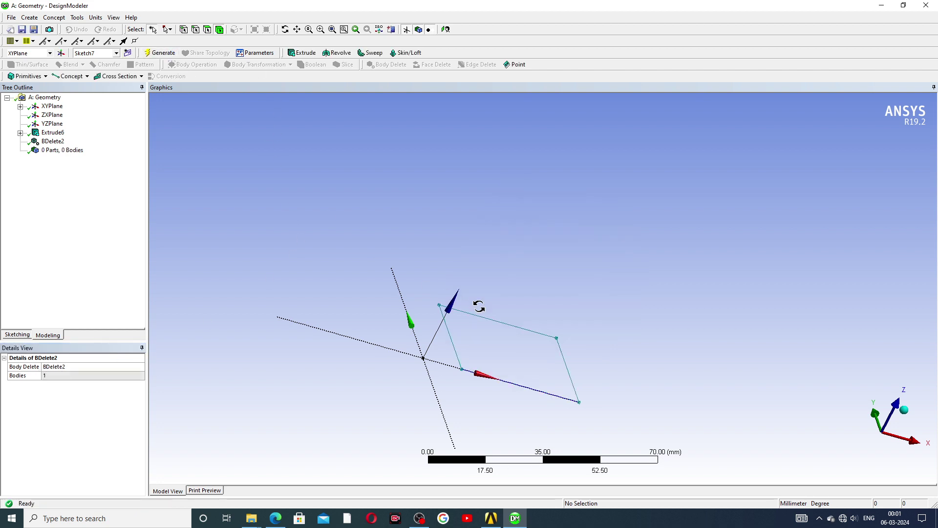
mouse_move(480, 306)
middle_down()
mouse_move(373, 310)
mouse_move(406, 335)
middle_up()
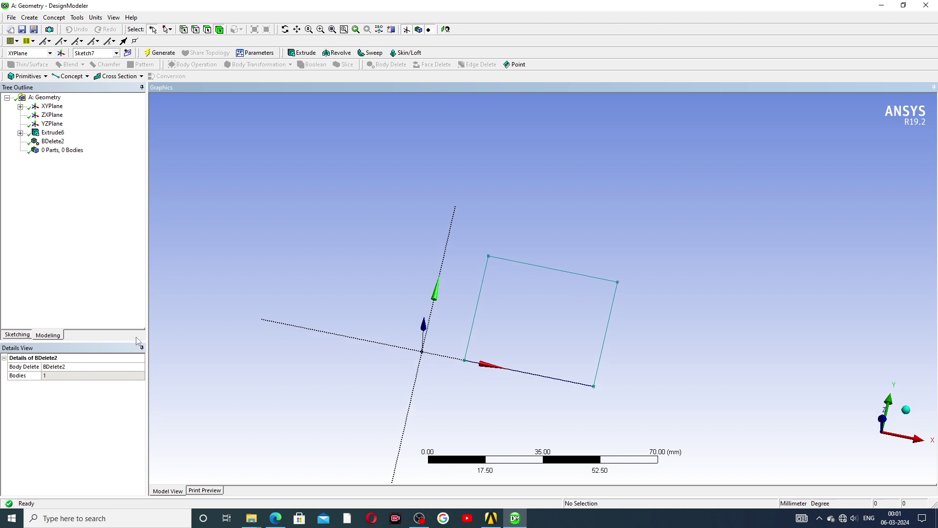
- Re-edit BDelete2's body selection to the box and regenerate it
right_click(60, 146)
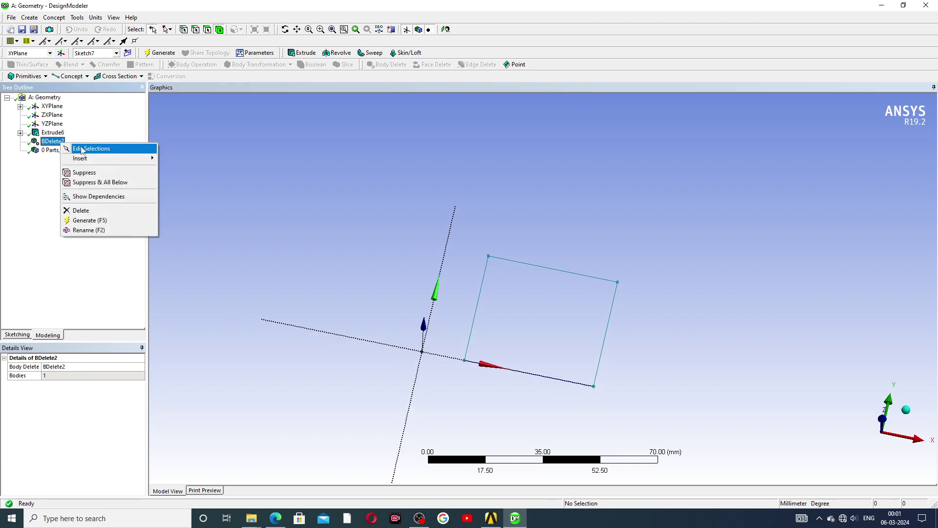
click(82, 149)
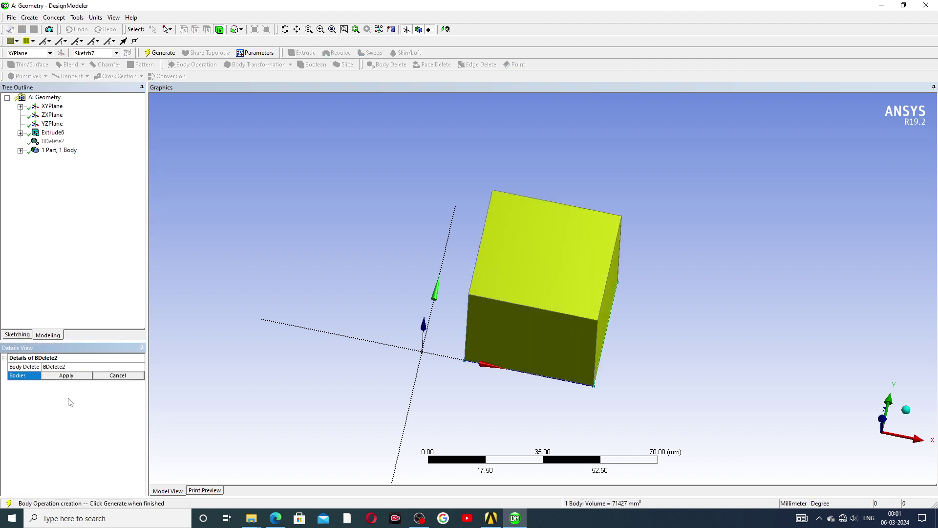
click(69, 378)
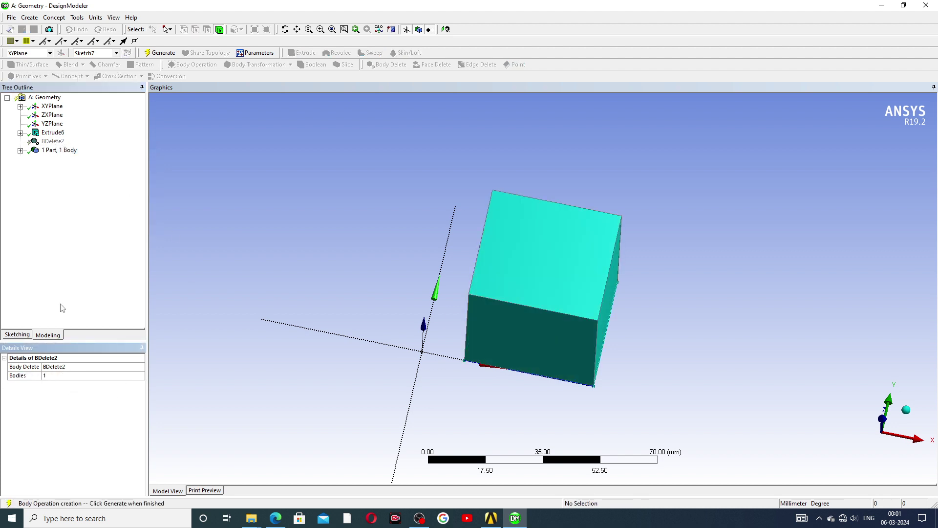
click(165, 54)
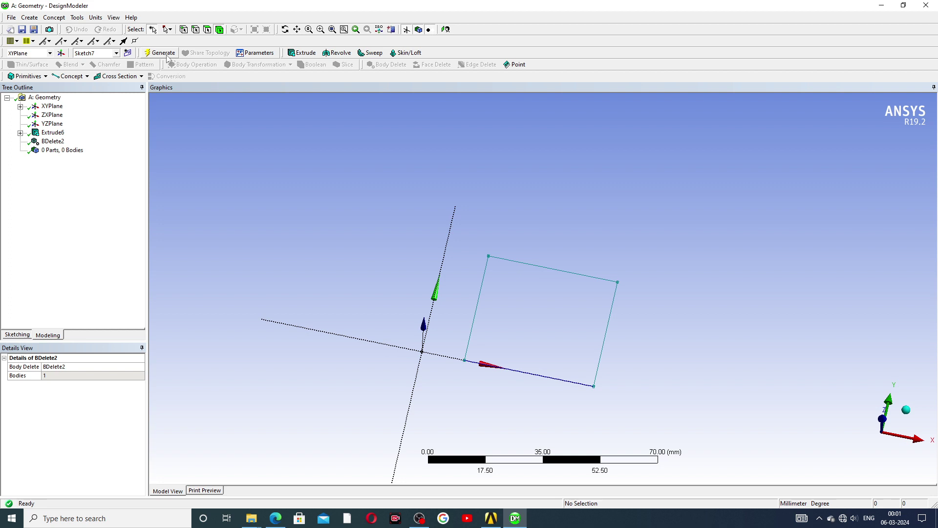
- Delete the BDelete2 feature from the tree, restoring the 50 mm block
click(52, 141)
right_click(52, 141)
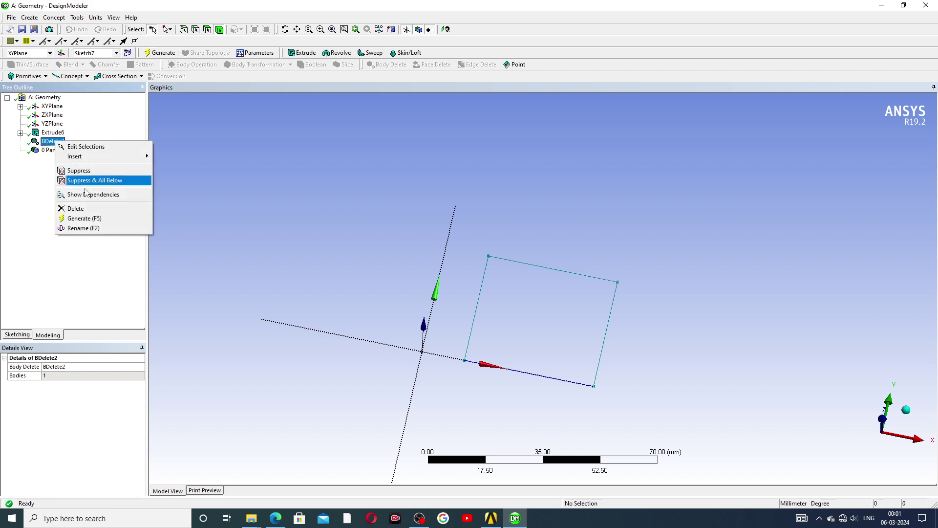
click(79, 208)
click(430, 289)
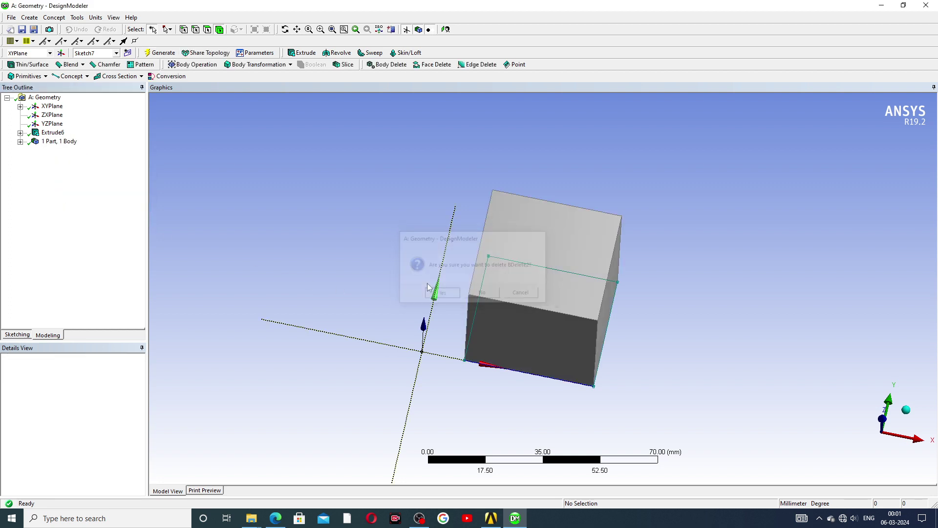
middle_drag(453, 242, 513, 225)
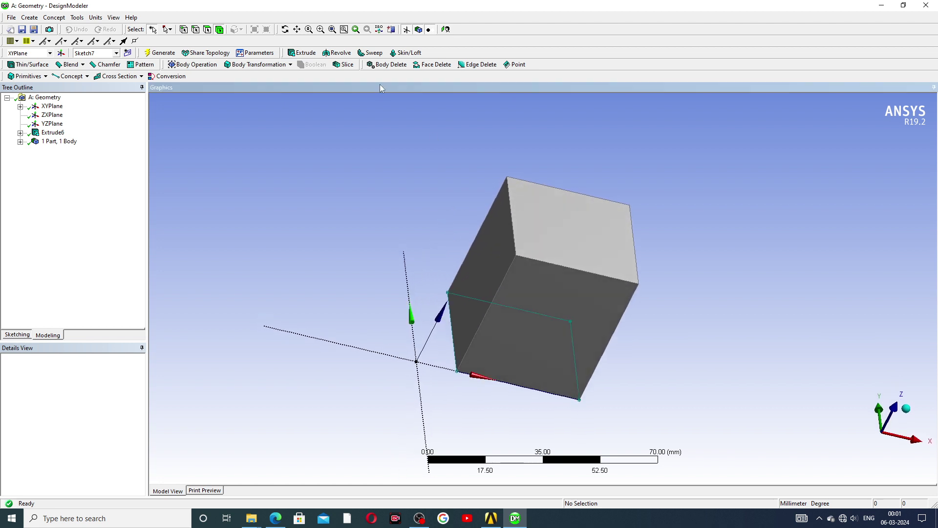
- Generate Face Delete FDelete4 on the top face, healing it into a curved cap
click(440, 65)
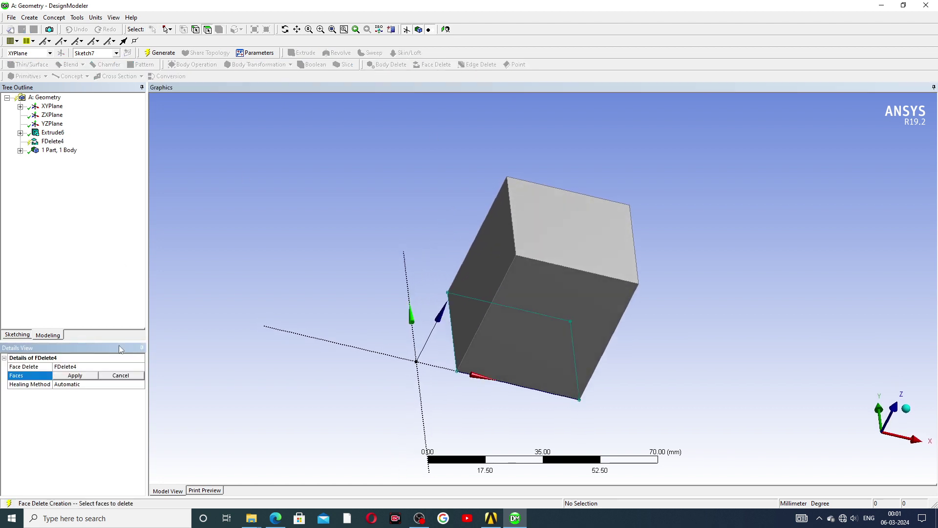
click(565, 225)
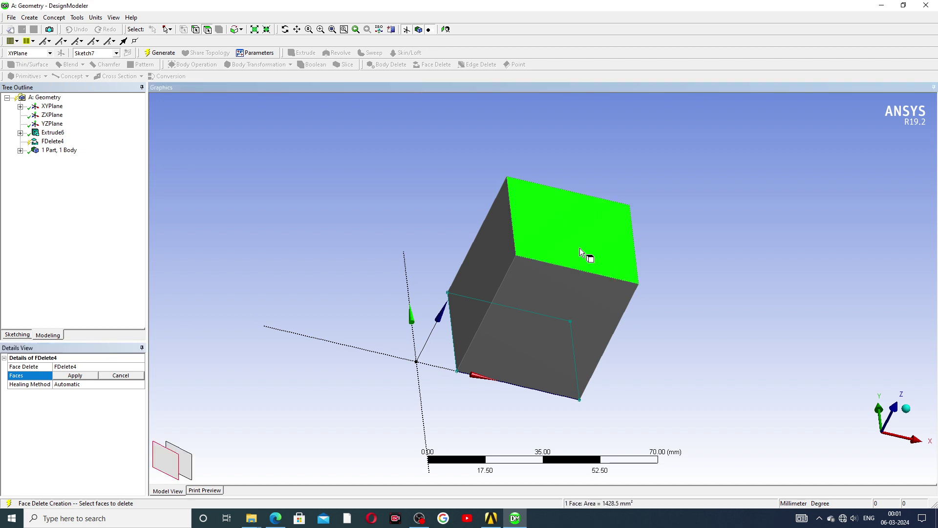
click(96, 376)
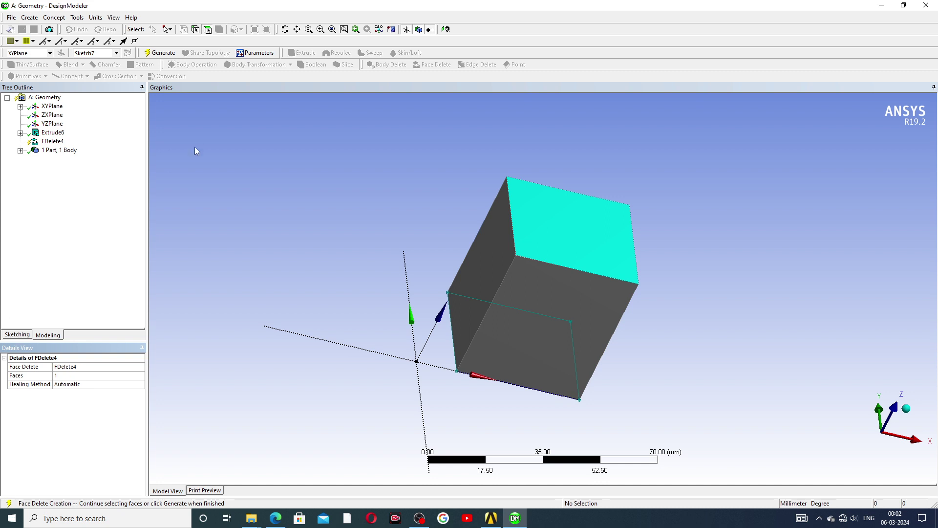
click(161, 52)
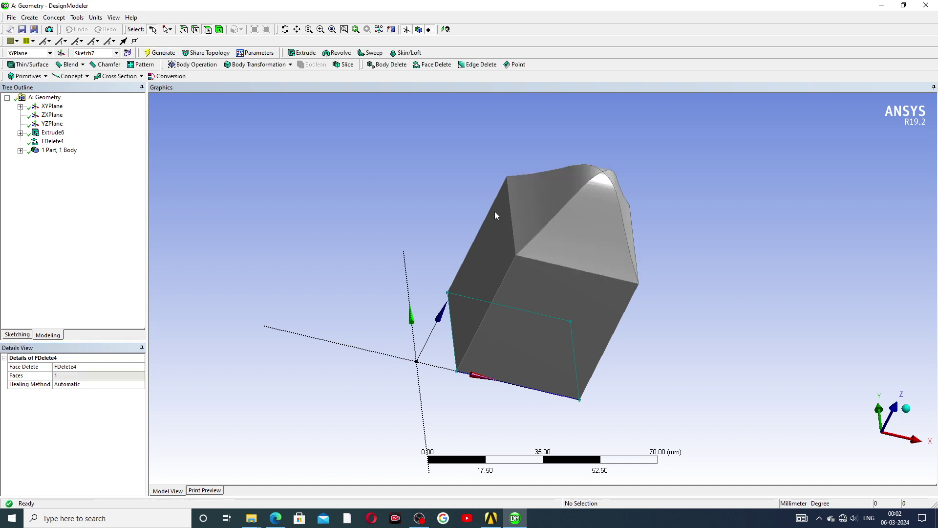
mouse_move(565, 217)
middle_down()
mouse_move(410, 207)
mouse_move(360, 252)
mouse_move(426, 294)
mouse_move(470, 204)
mouse_move(562, 210)
mouse_move(553, 218)
mouse_move(675, 184)
mouse_move(699, 231)
middle_up()
mouse_move(579, 212)
middle_down()
mouse_move(557, 218)
mouse_move(576, 253)
mouse_move(563, 264)
middle_up()
- Add two more faces to FDelete4, three in total, and regenerate
right_click(54, 142)
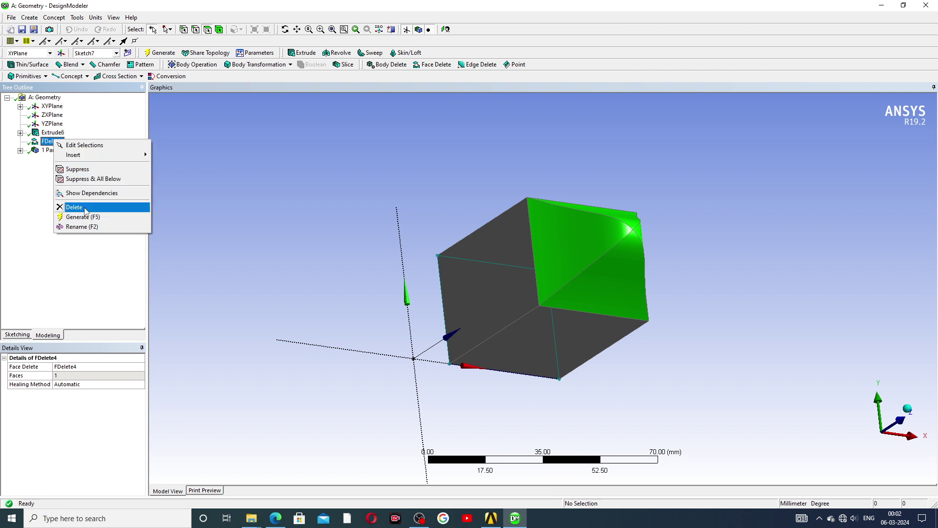
click(84, 145)
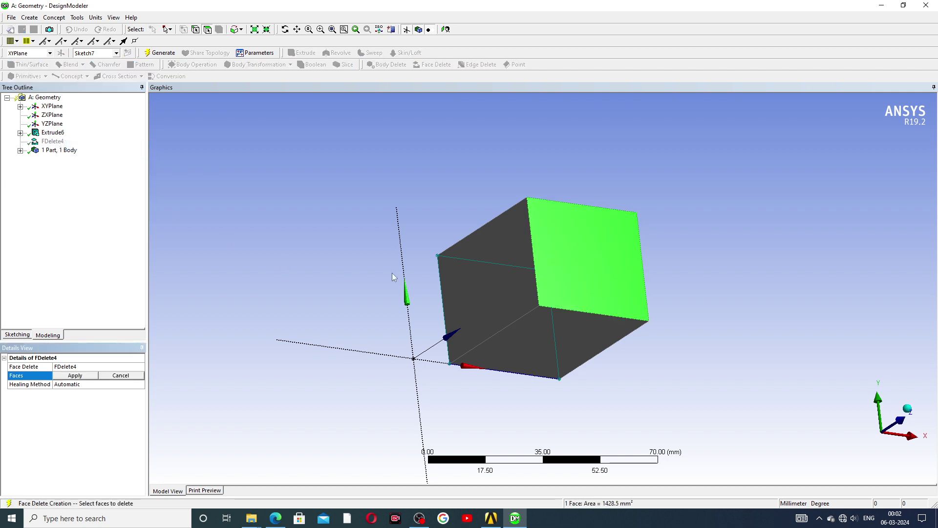
mouse_move(392, 273)
middle_down()
mouse_move(438, 223)
mouse_move(440, 237)
mouse_move(497, 250)
middle_up()
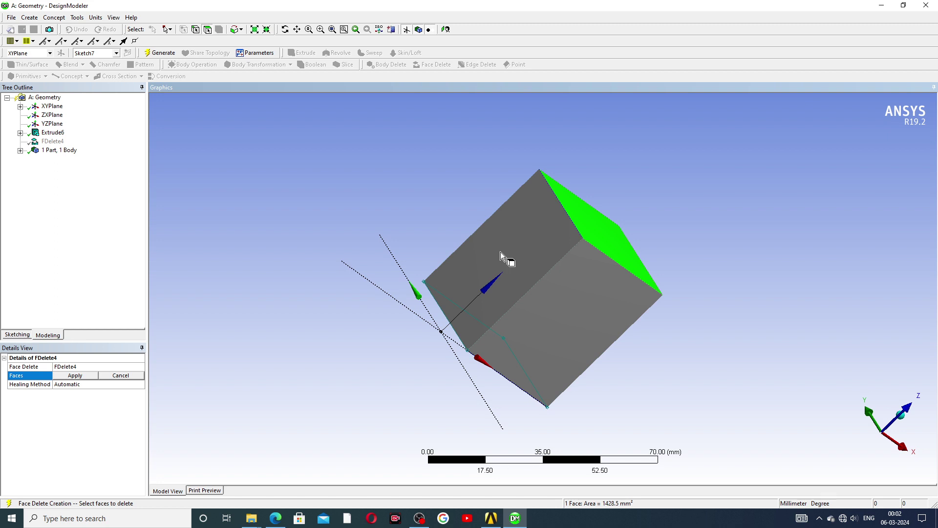
ctrl+click(530, 259)
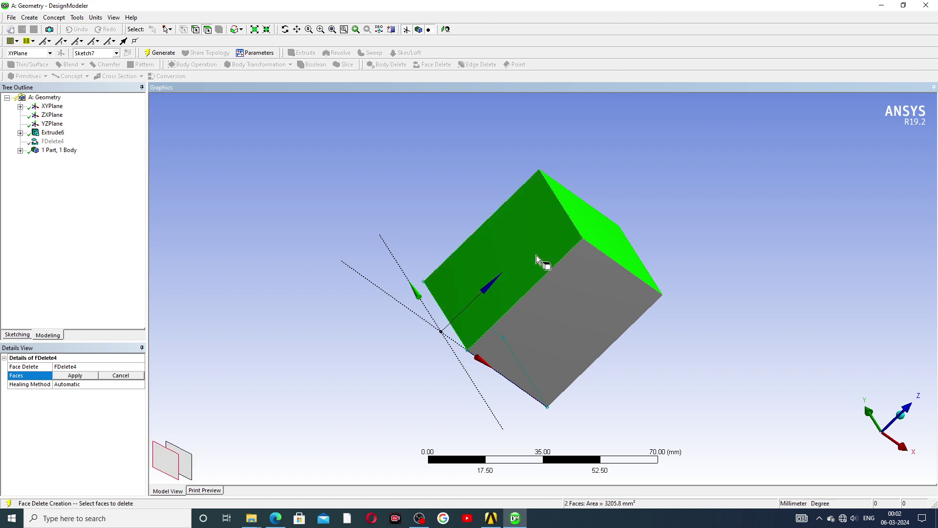
ctrl+click(569, 280)
mouse_move(524, 216)
middle_down()
mouse_move(409, 191)
mouse_move(398, 201)
middle_up()
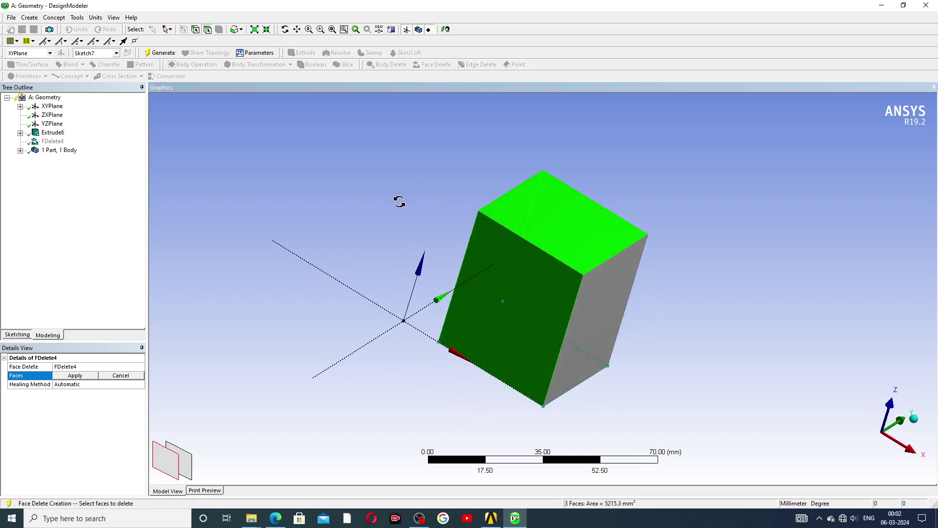
click(74, 376)
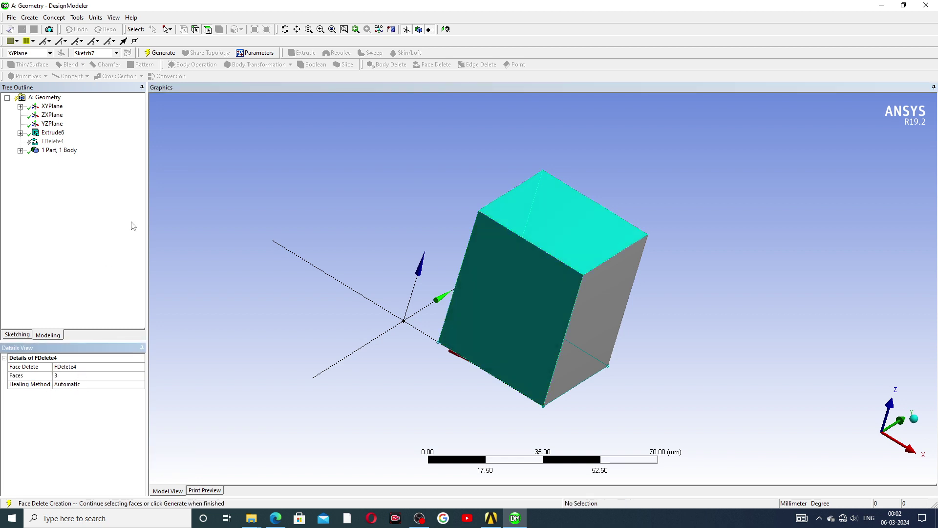
click(161, 52)
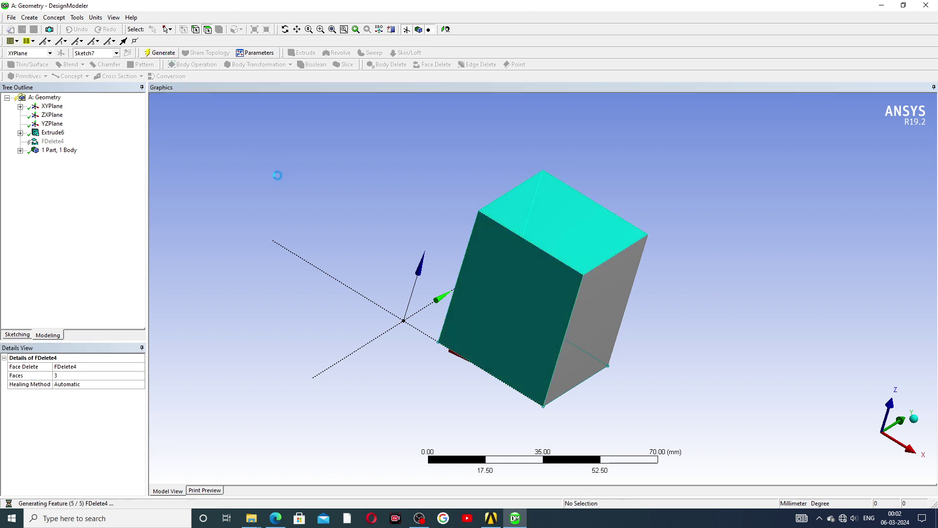
mouse_move(348, 222)
middle_down()
mouse_move(439, 281)
mouse_move(394, 264)
middle_up()
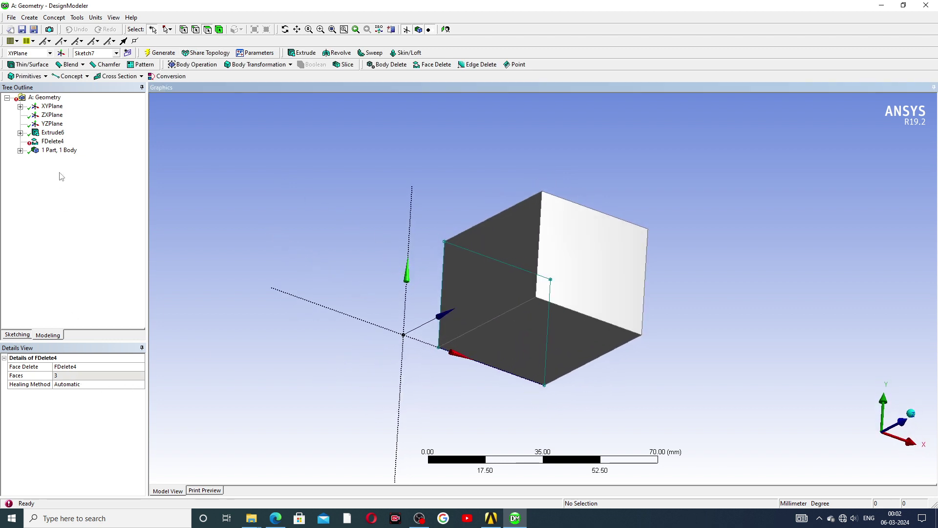
- Reselect FDelete4 to only the right side face and regenerate into a curved bulge
click(61, 145)
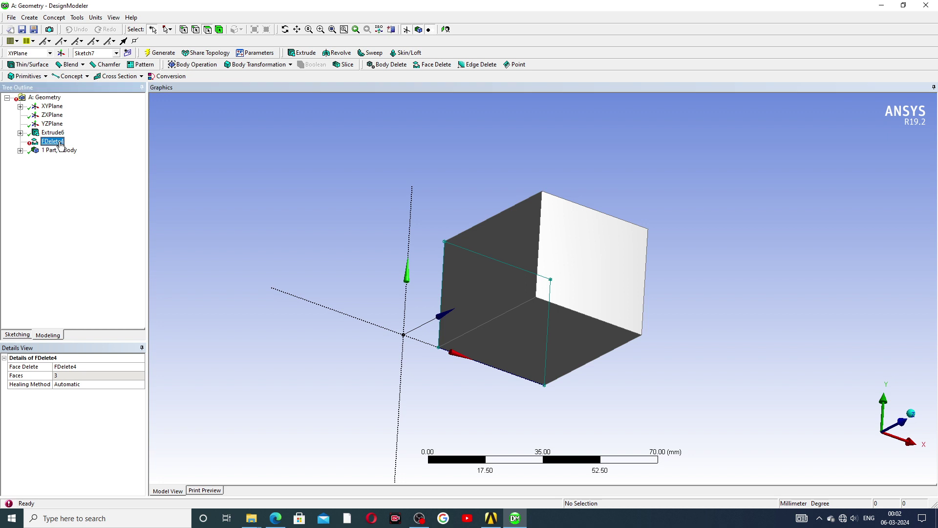
right_click(60, 145)
click(86, 149)
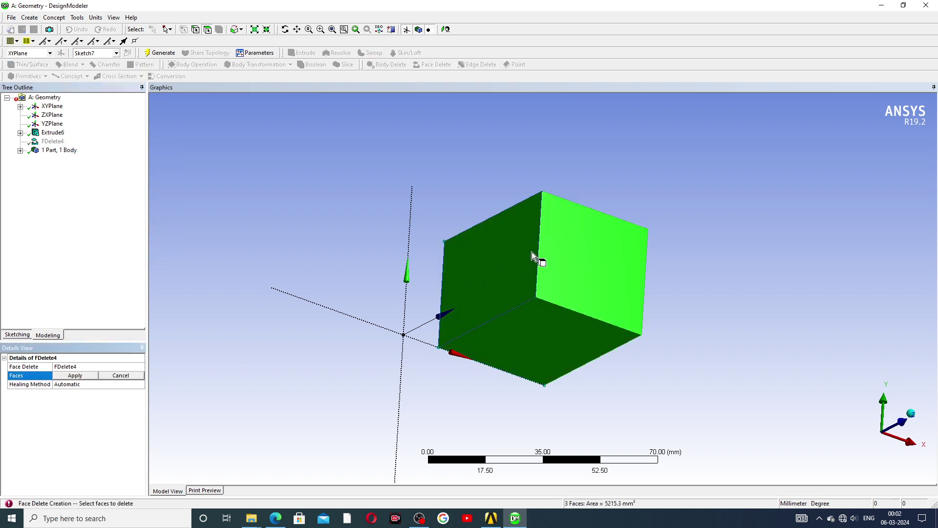
mouse_move(532, 251)
middle_down()
mouse_move(465, 174)
mouse_move(472, 212)
middle_up()
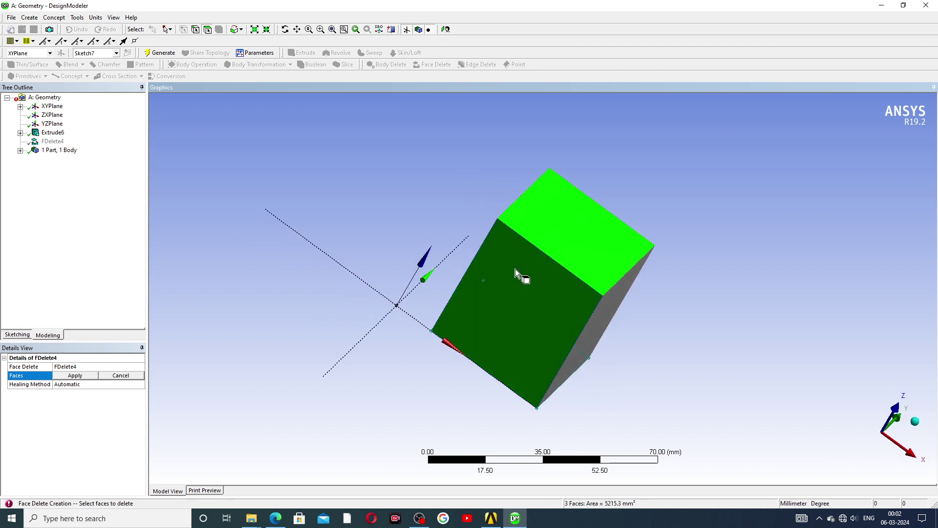
click(553, 229)
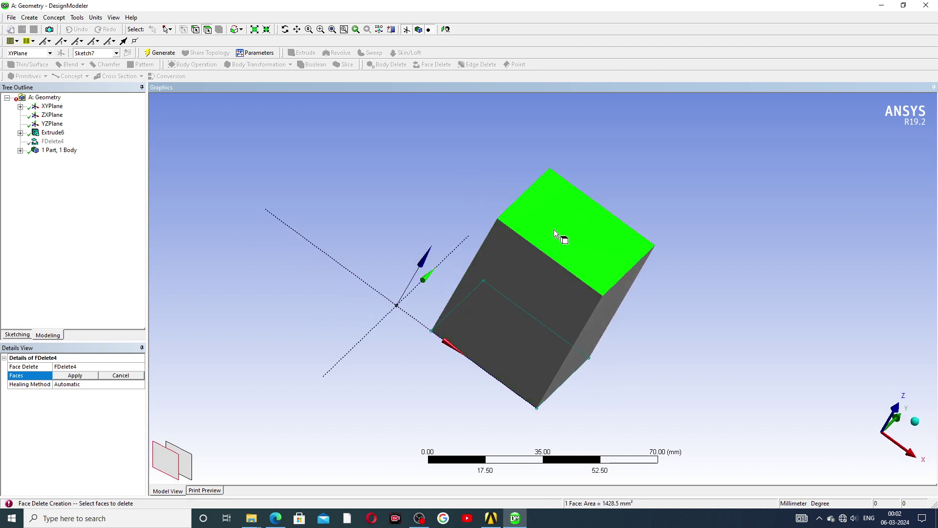
mouse_move(553, 230)
middle_down()
mouse_move(607, 287)
mouse_move(553, 267)
middle_up()
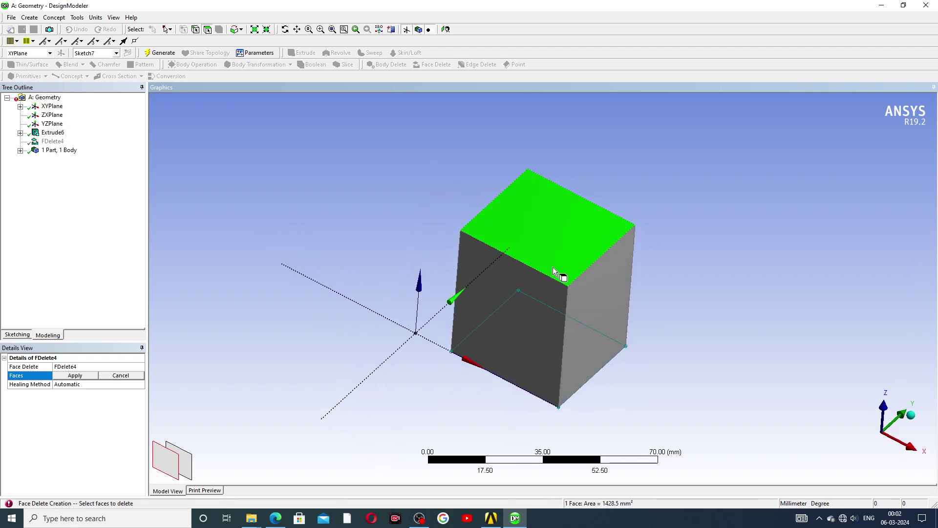
click(605, 300)
click(80, 375)
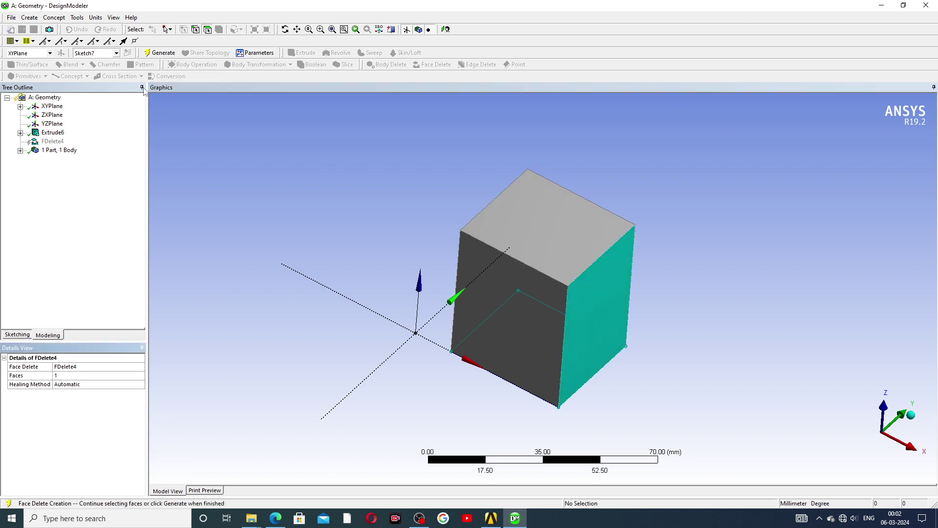
click(160, 53)
mouse_move(336, 230)
middle_down()
mouse_move(386, 192)
mouse_move(440, 235)
mouse_move(389, 222)
middle_up()
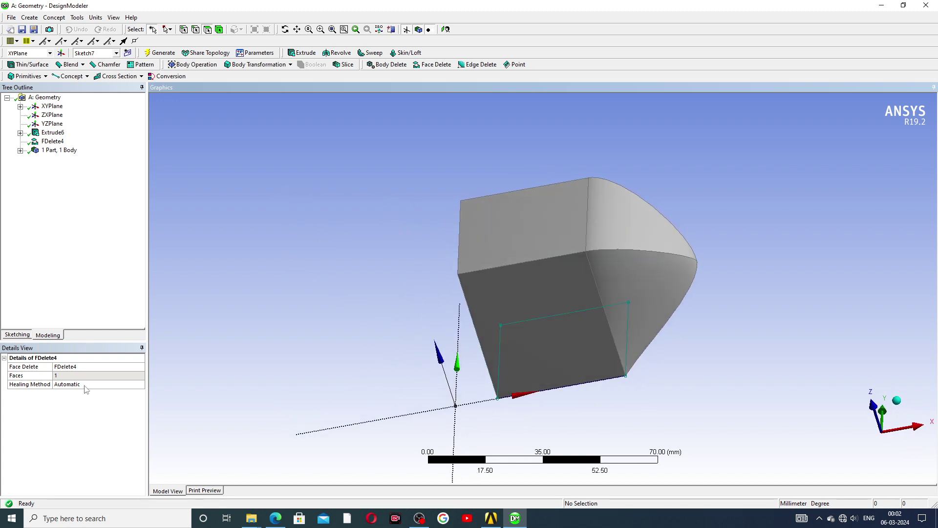
mouse_move(376, 264)
middle_down()
mouse_move(445, 224)
mouse_move(295, 245)
mouse_move(264, 219)
mouse_move(361, 200)
mouse_move(422, 223)
middle_up()
middle_drag(433, 260, 442, 243)
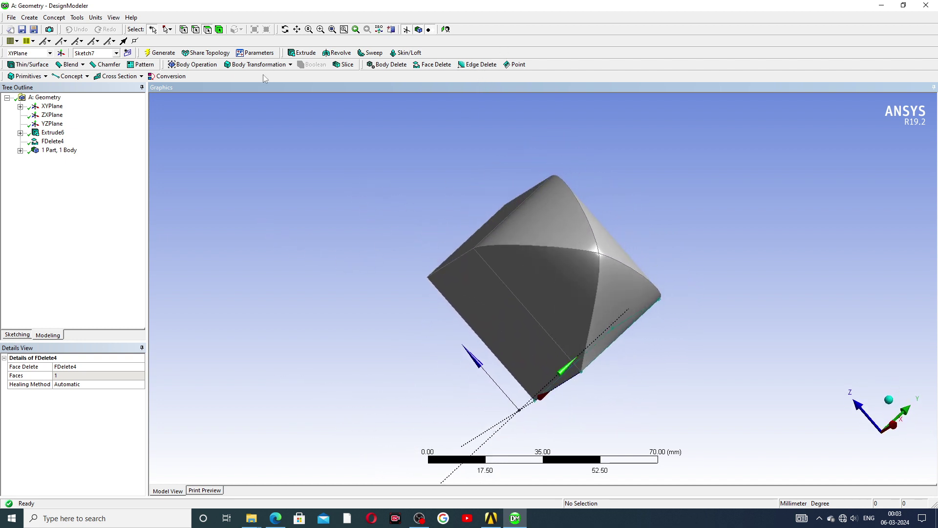
mouse_move(228, 226)
middle_down()
mouse_move(309, 220)
mouse_move(266, 171)
mouse_move(241, 199)
mouse_move(300, 227)
mouse_move(373, 192)
mouse_move(287, 220)
mouse_move(501, 240)
middle_up()
click(508, 242)
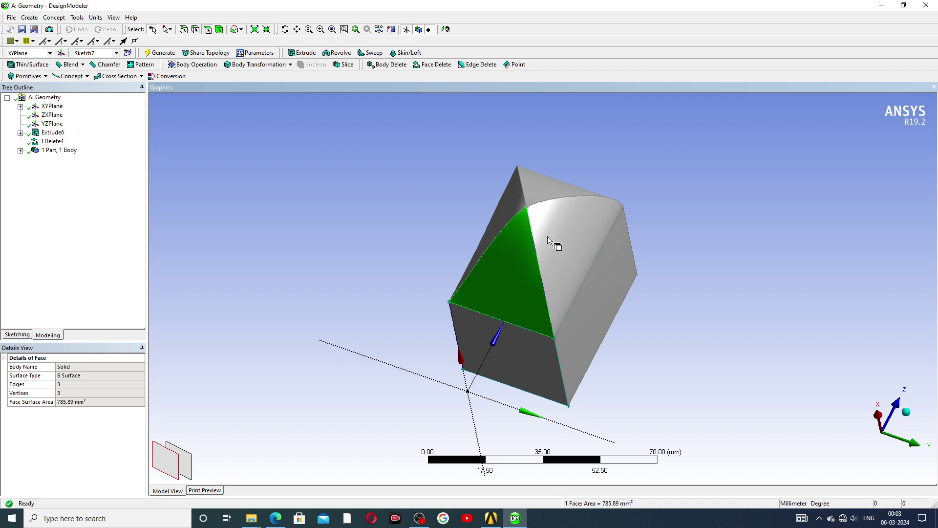
click(544, 222)
click(527, 193)
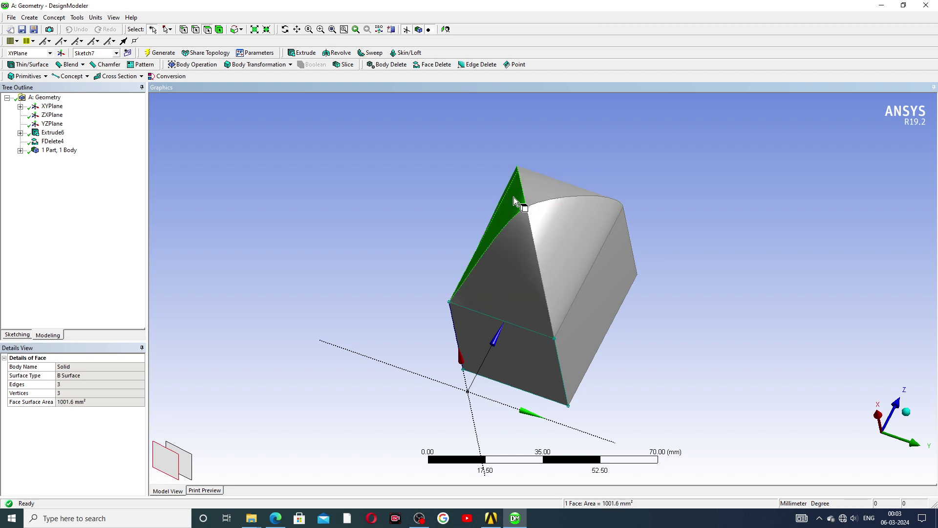
middle_drag(545, 254, 609, 268)
click(611, 266)
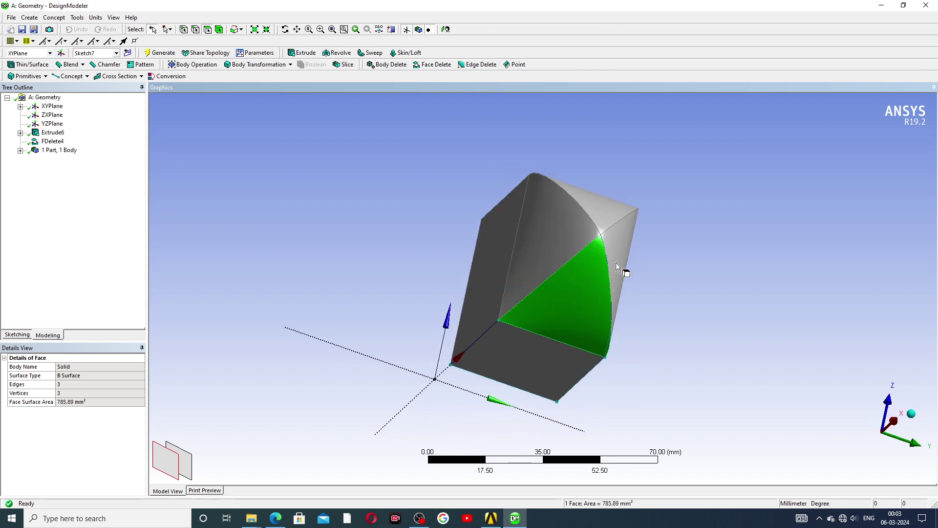
click(623, 251)
mouse_move(572, 242)
middle_down()
mouse_move(587, 255)
mouse_move(411, 197)
mouse_move(425, 256)
mouse_move(439, 248)
mouse_move(650, 272)
mouse_move(680, 263)
mouse_move(662, 207)
mouse_move(497, 168)
mouse_move(569, 176)
mouse_move(574, 194)
middle_up()
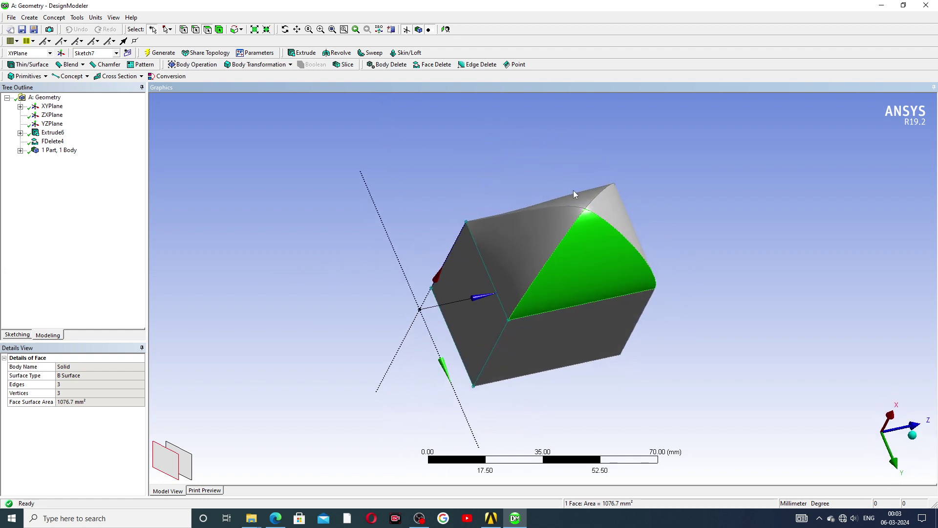
scroll(585, 236, up, 1)
scroll(587, 238, up, 1)
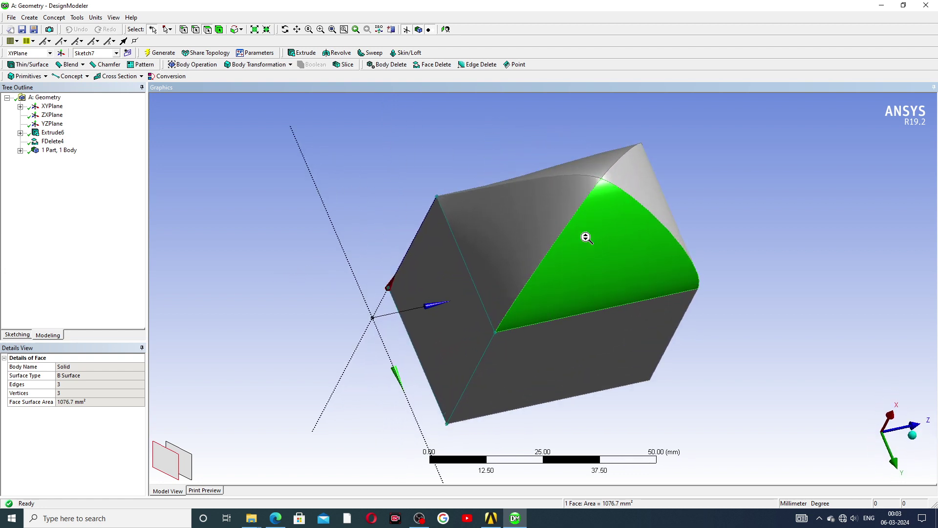
ctrl+click(538, 235)
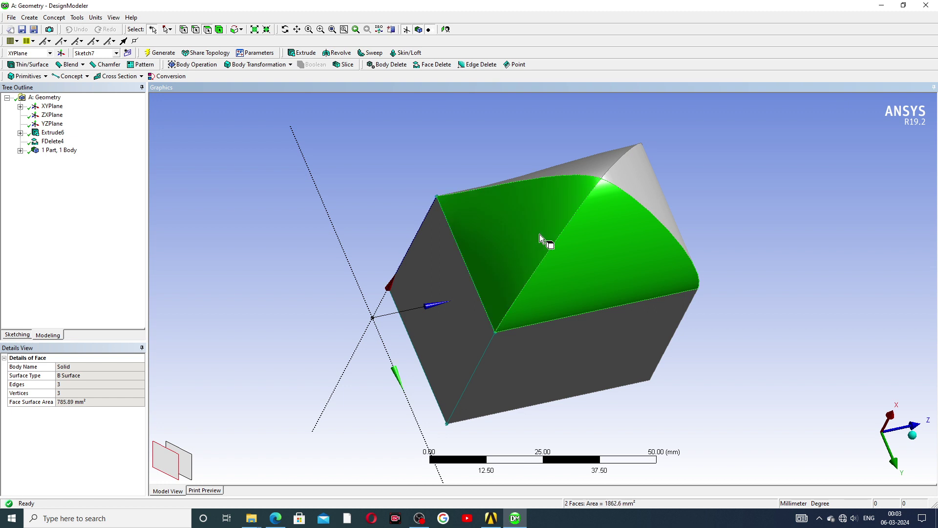
mouse_move(787, 197)
middle_down()
mouse_move(751, 201)
mouse_move(754, 220)
mouse_move(803, 172)
mouse_move(822, 184)
mouse_move(772, 198)
mouse_move(659, 268)
mouse_move(670, 237)
mouse_move(679, 284)
mouse_move(630, 288)
mouse_move(561, 216)
mouse_move(457, 227)
mouse_move(633, 181)
mouse_move(486, 220)
mouse_move(498, 246)
mouse_move(503, 215)
mouse_move(517, 226)
middle_up()
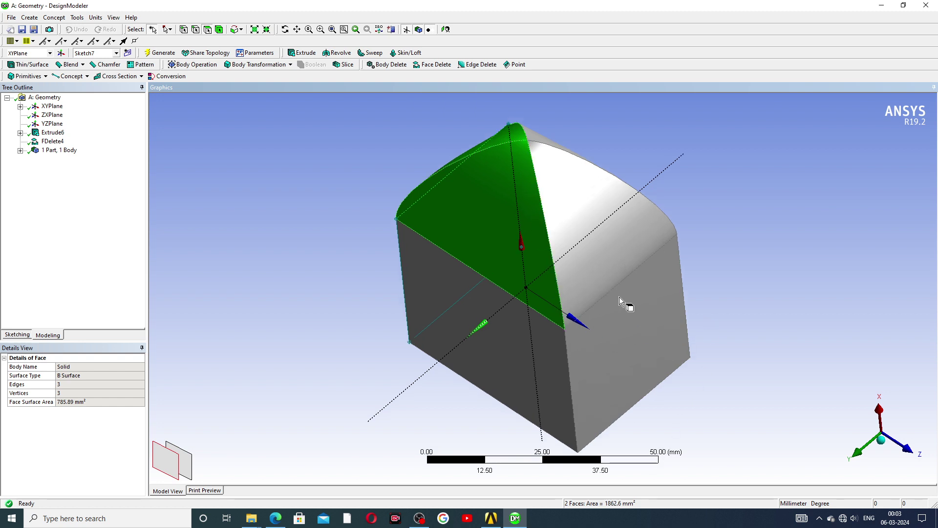
click(653, 522)
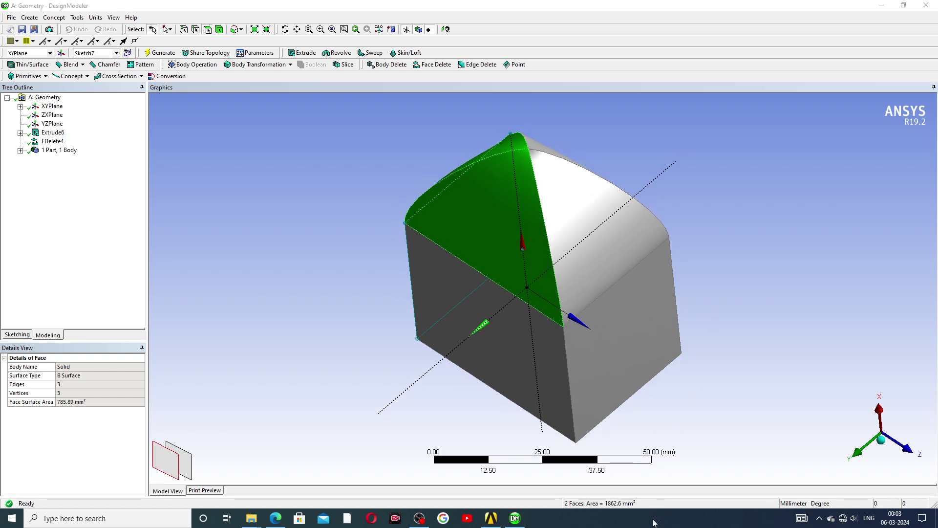